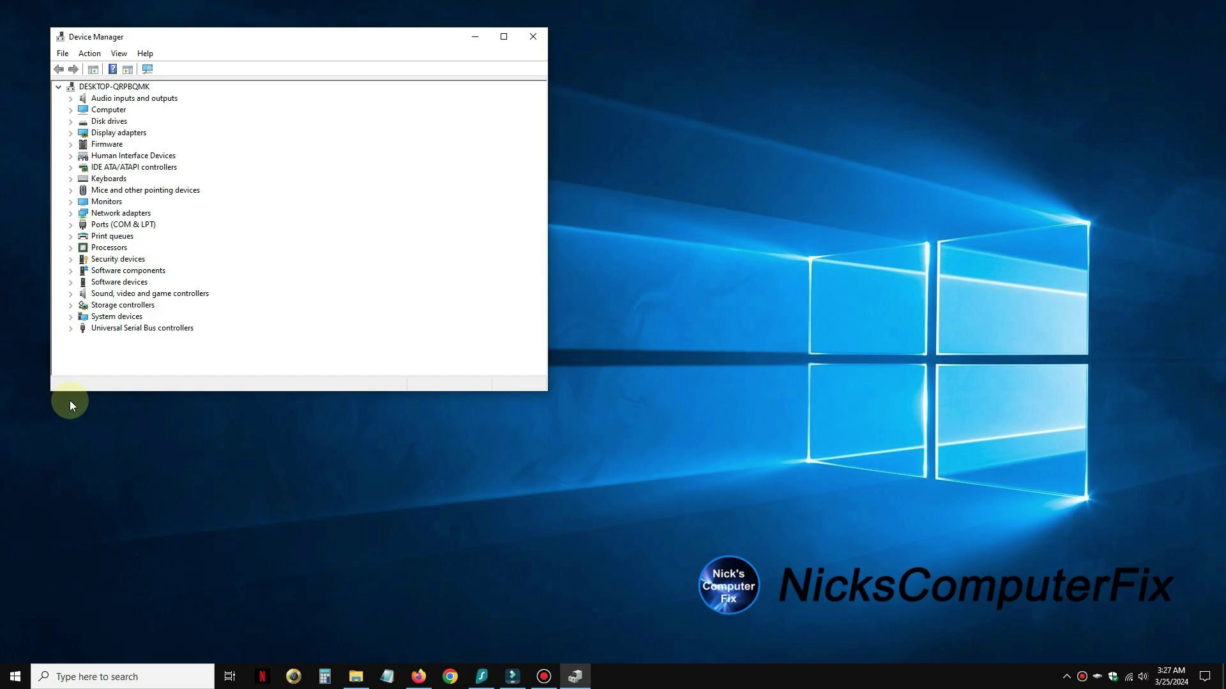
Step: Find the TP-Link Wireless USB Adapter under Network adapters, then close Device Manager
{"action": "left_click", "coordinate": [74, 214]}
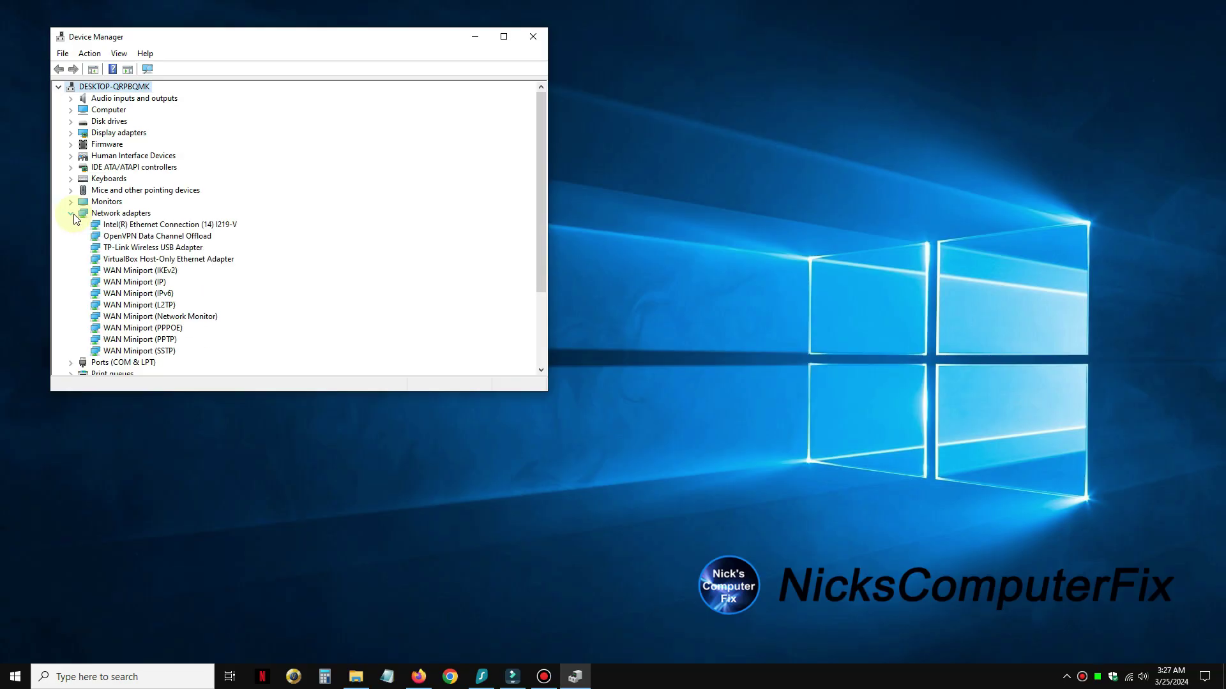
{"action": "left_click", "coordinate": [154, 249]}
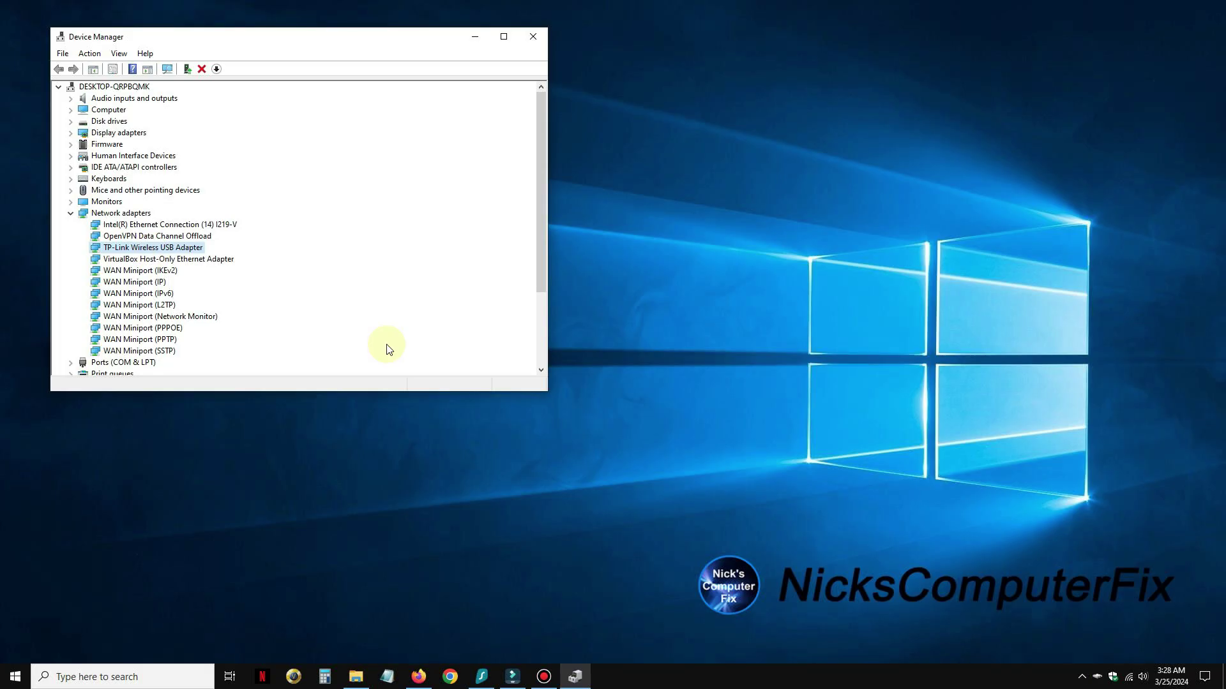
{"action": "left_click", "coordinate": [532, 37]}
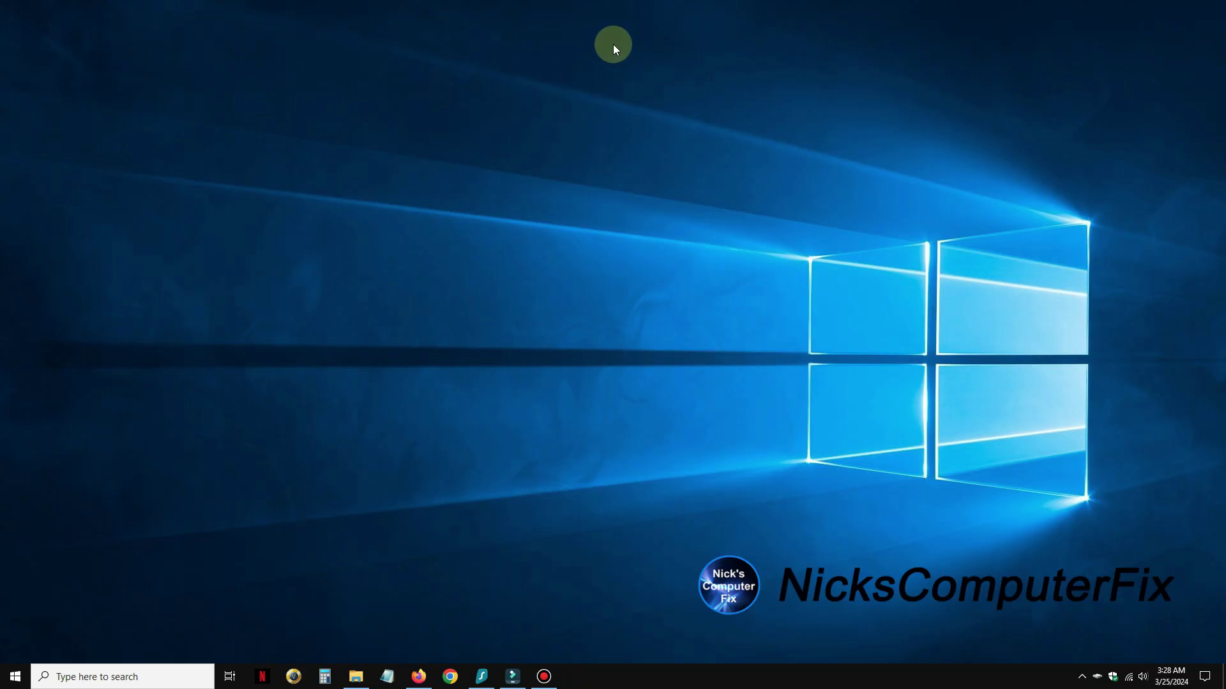
Step: Open the connected Wi-Fi network's properties from the taskbar network list
{"action": "left_click", "coordinate": [1128, 676]}
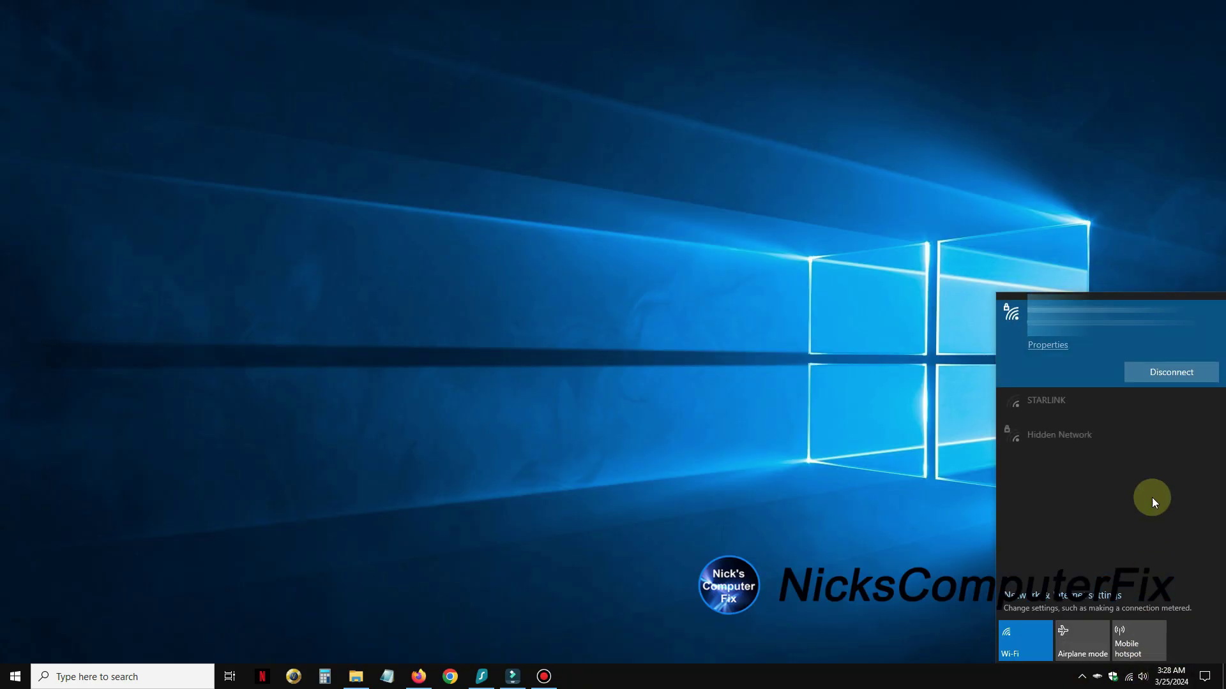
{"action": "left_click", "coordinate": [1043, 348]}
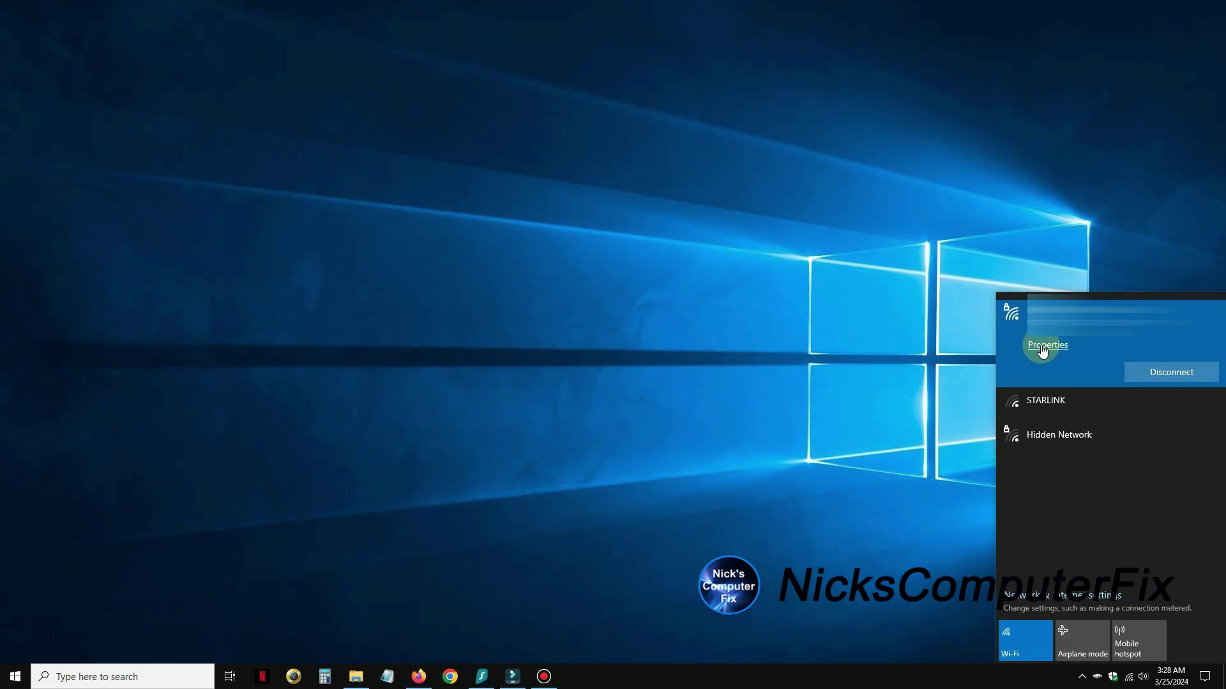